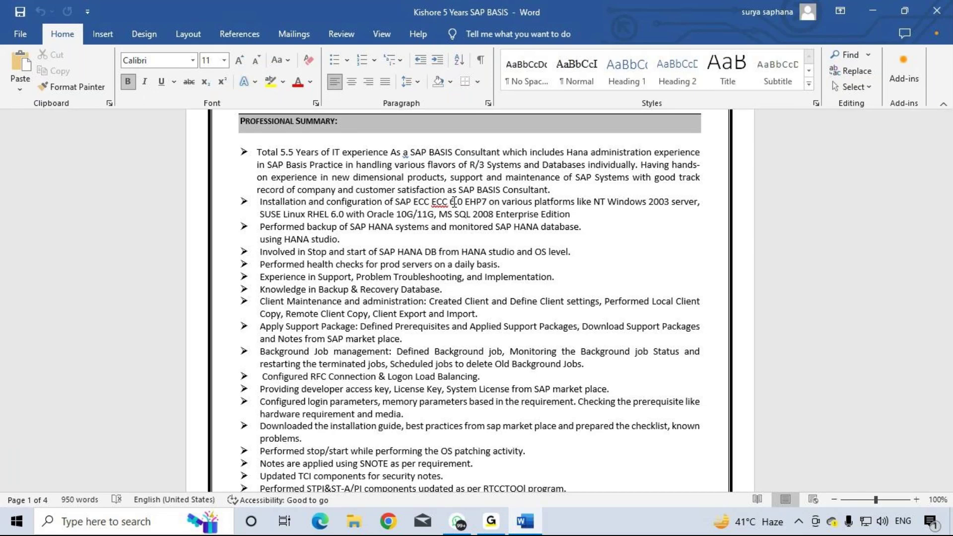
Change the year 2003 to 2019 in the Installation bullet
key("ctrl+z")
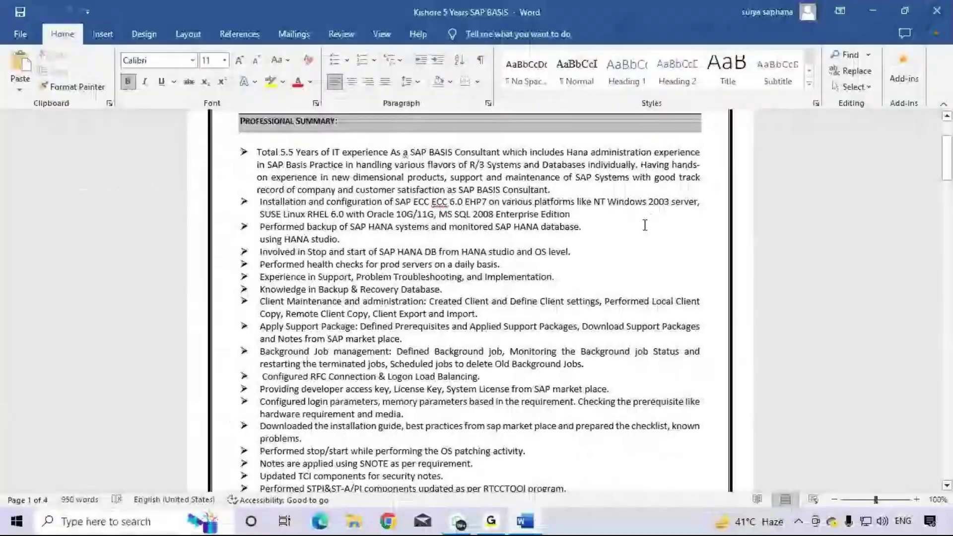
left_click(854, 121)
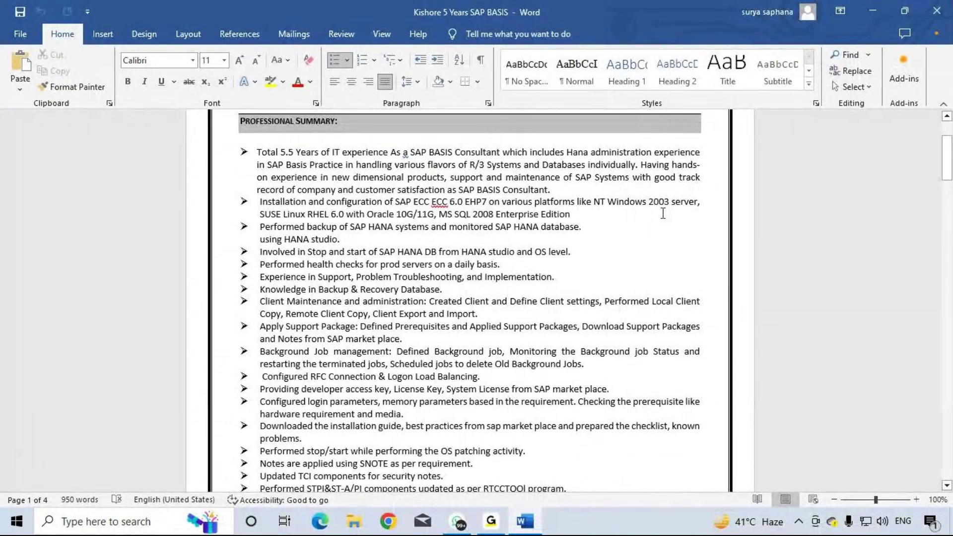
key("BackSpace")
key("BackSpace")
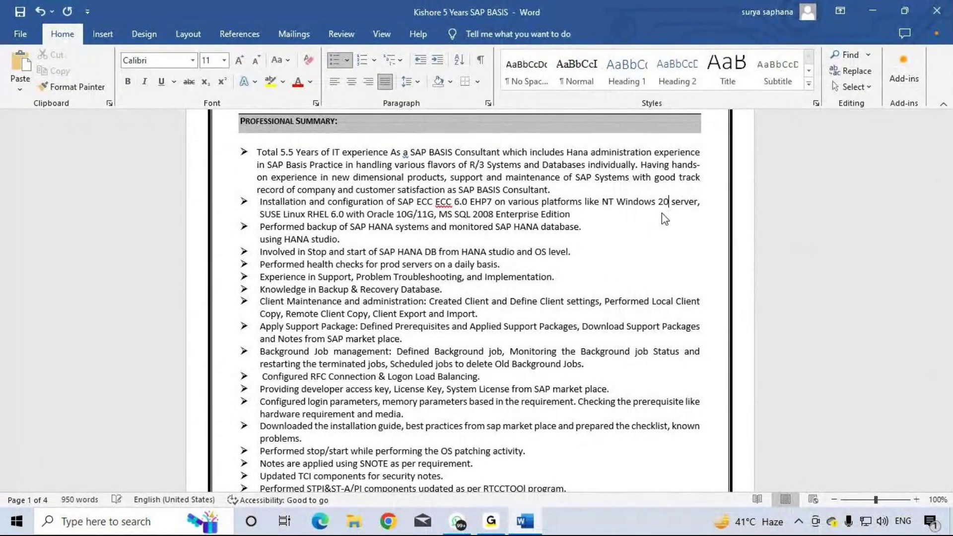
type("19")
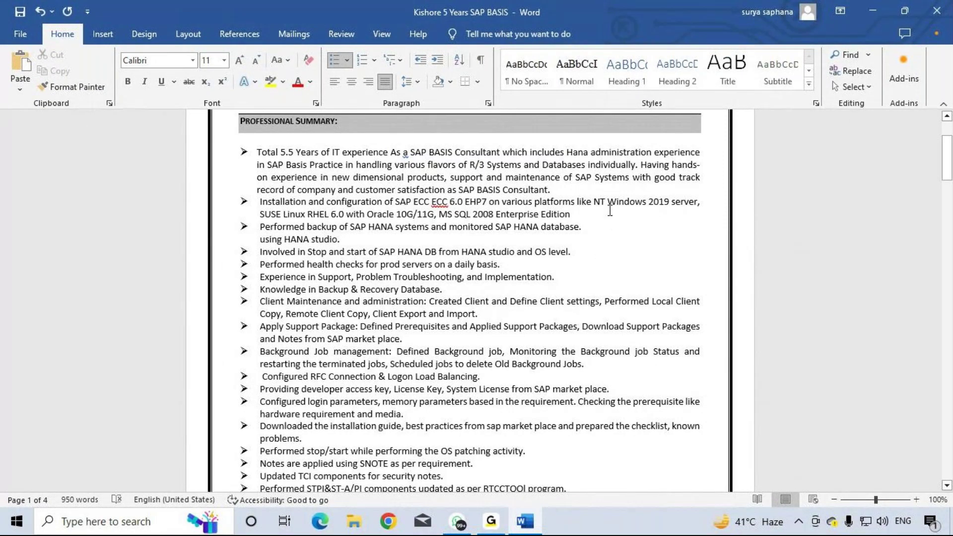
Remove 'NT', insert 'Server' after Windows, and delete the old 'server' so it reads 'Windows Server 2019'
left_click(605, 201)
key("BackSpace")
key("BackSpace")
key("BackSpace")
left_click(646, 202)
type("Se")
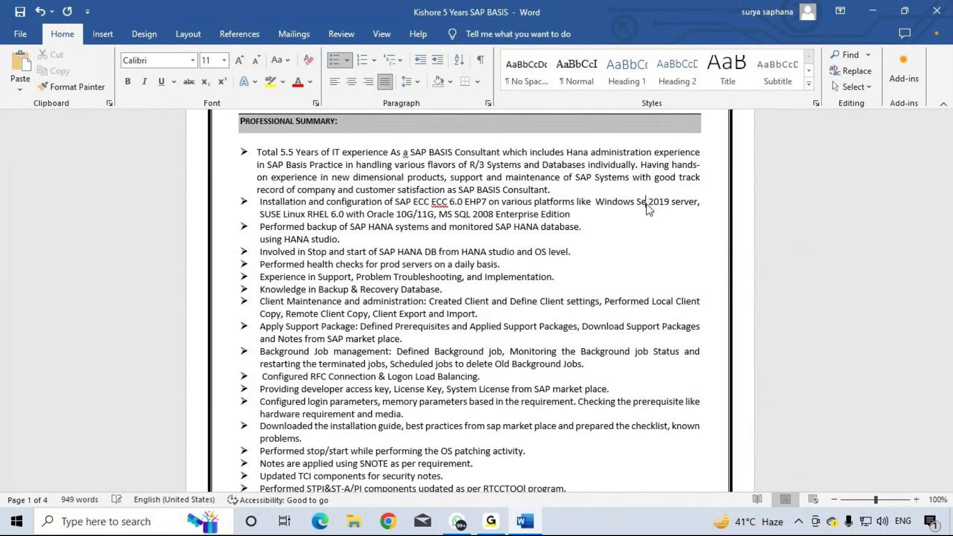
type("rver")
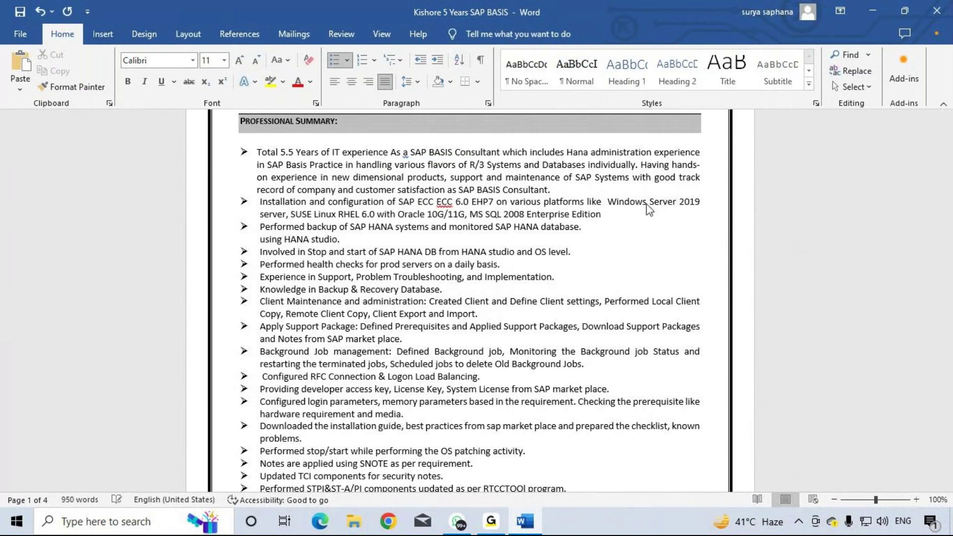
double_click(273, 214)
key("Delete")
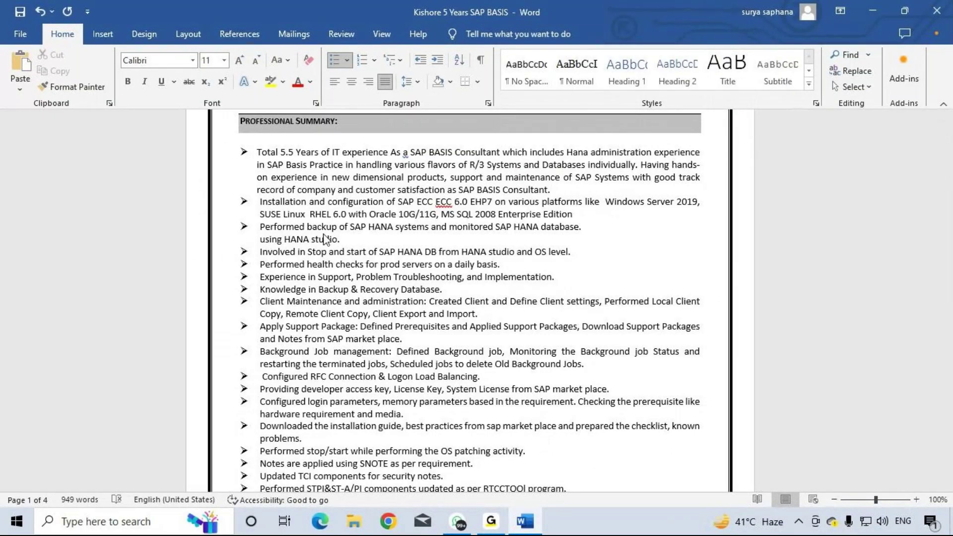
Add 'EE 15,' after SUSE Linux, change Oracle 10G/11G to 12, and add '& EHP 8' after EHP7
key("BackSpace")
type("EE 15,")
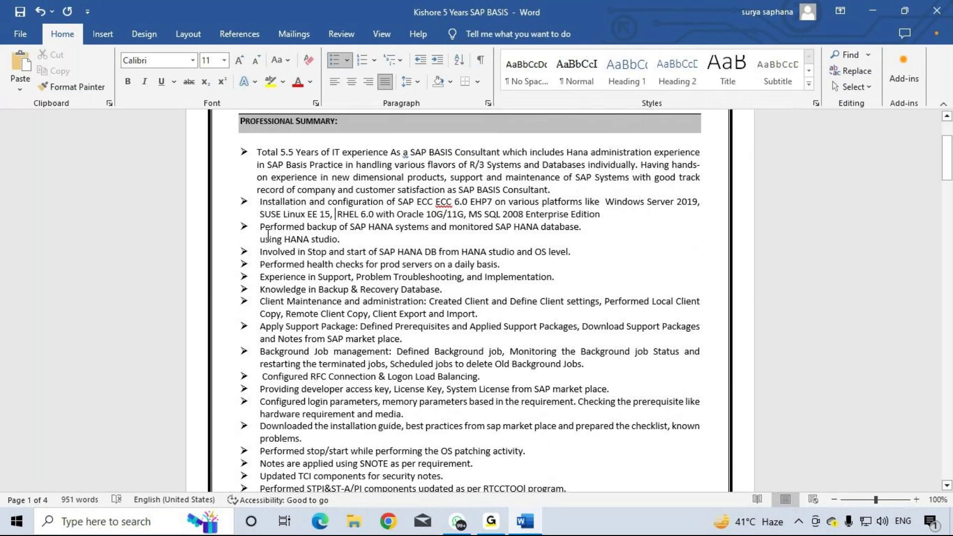
left_click_drag(426, 214, 460, 219)
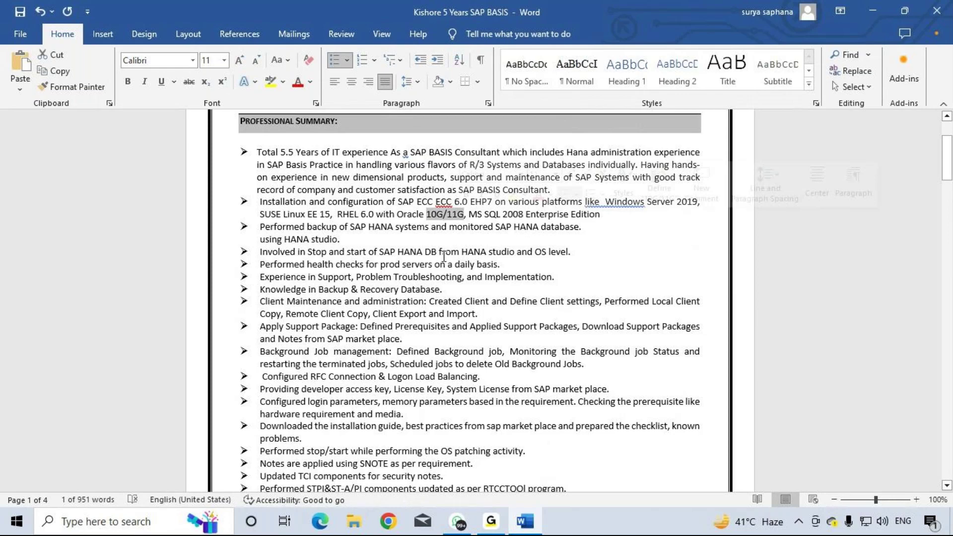
type("12")
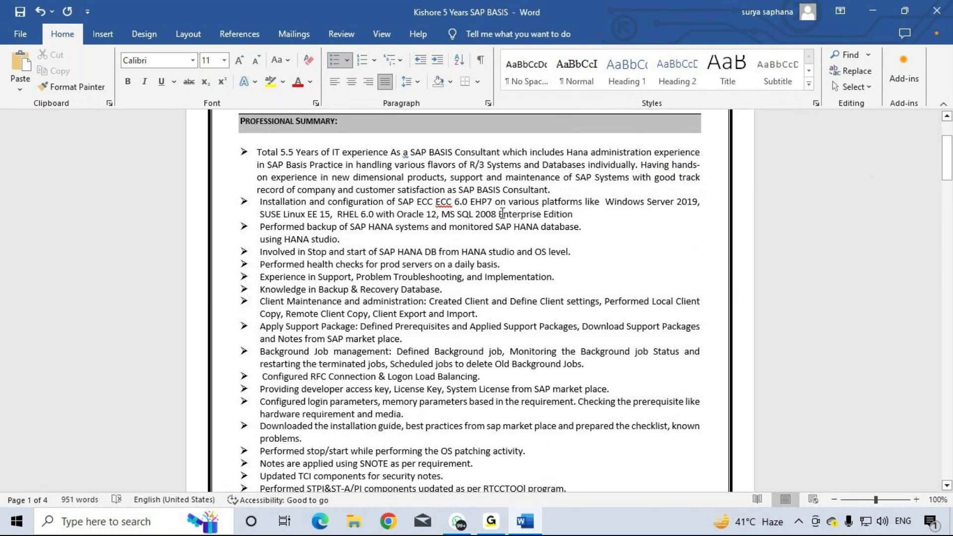
left_click(549, 214)
type("& E")
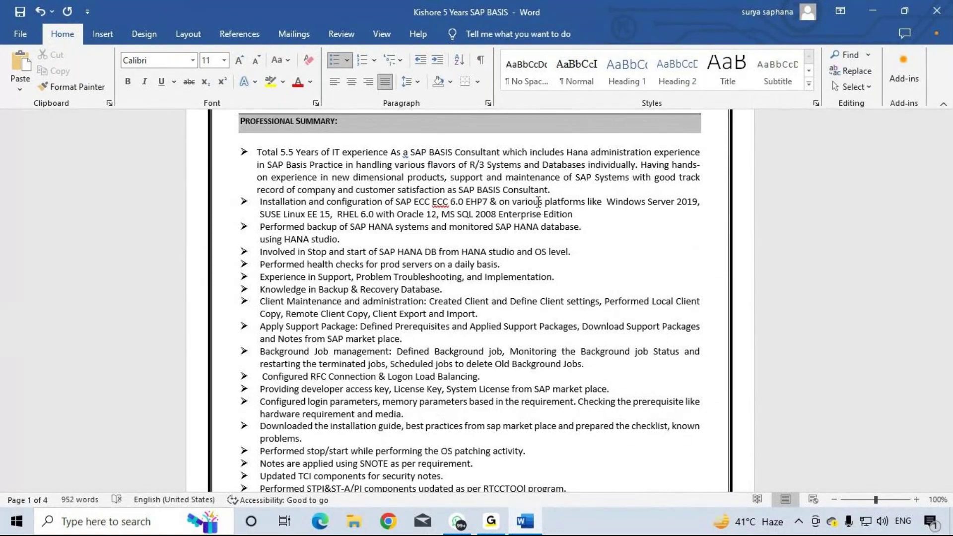
type("HP 8")
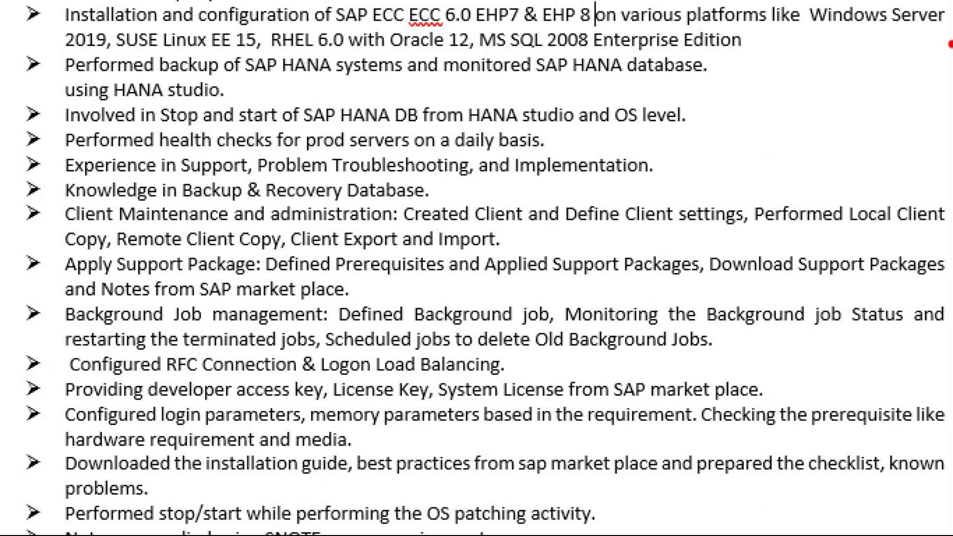
left_click_drag(50, 55, 255, 47)
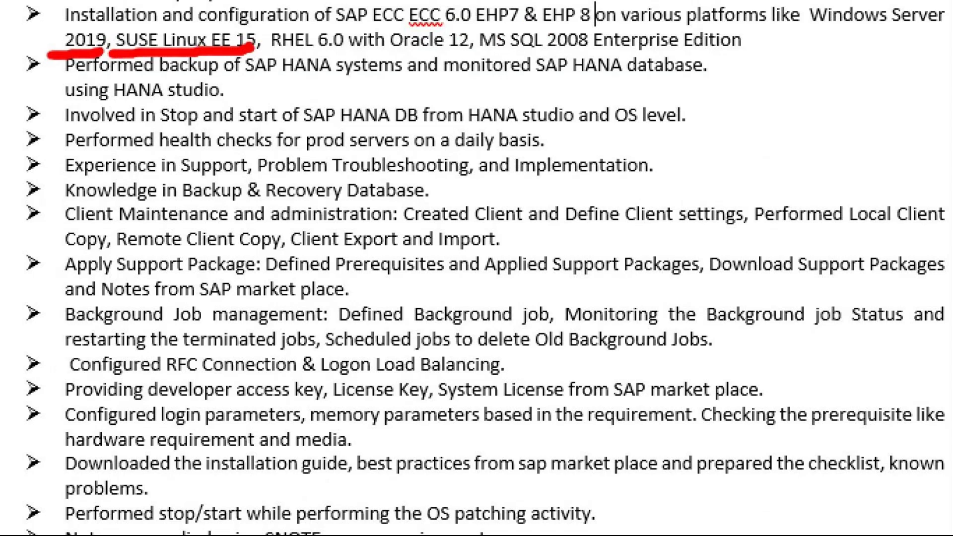
left_click_drag(266, 49, 734, 65)
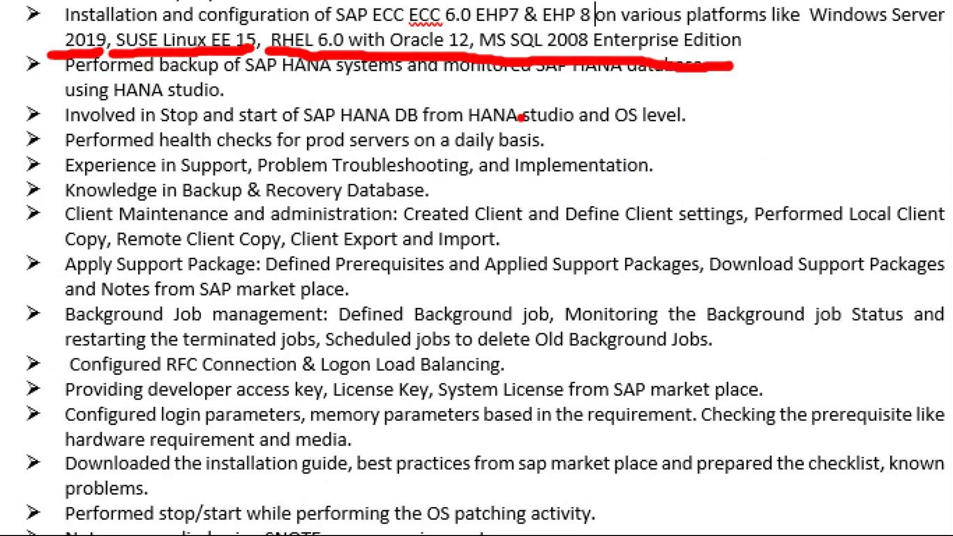
key("Escape")
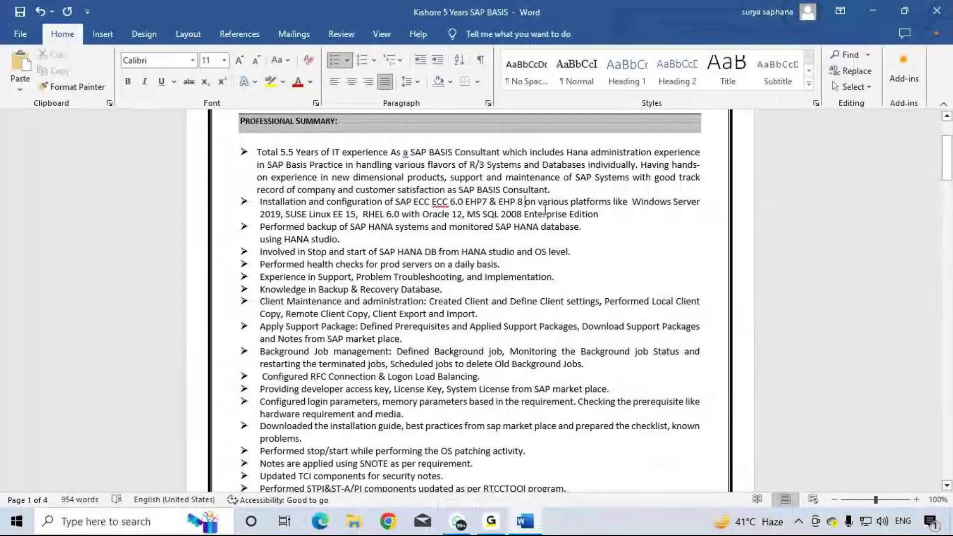
Append '& SAP HANA DB 2.0 SP7.' after Enterprise Edition and save the resume
left_click(617, 220)
type("& SAP HANA")
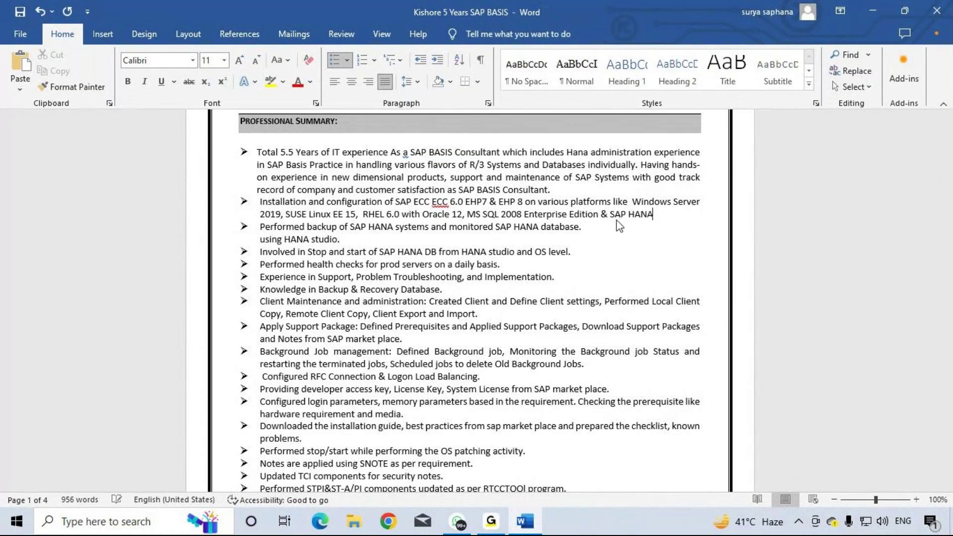
type(" DB 2.0 SP7.")
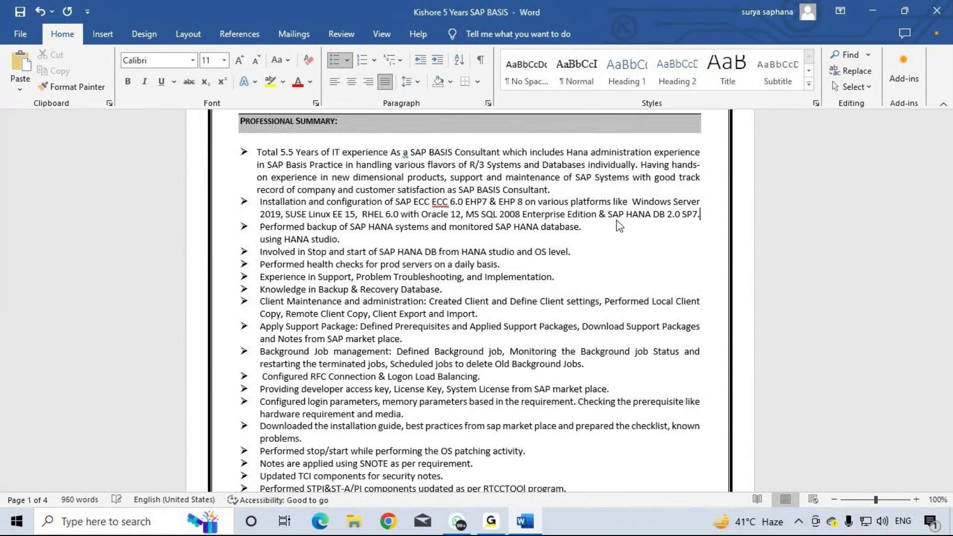
left_click(23, 10)
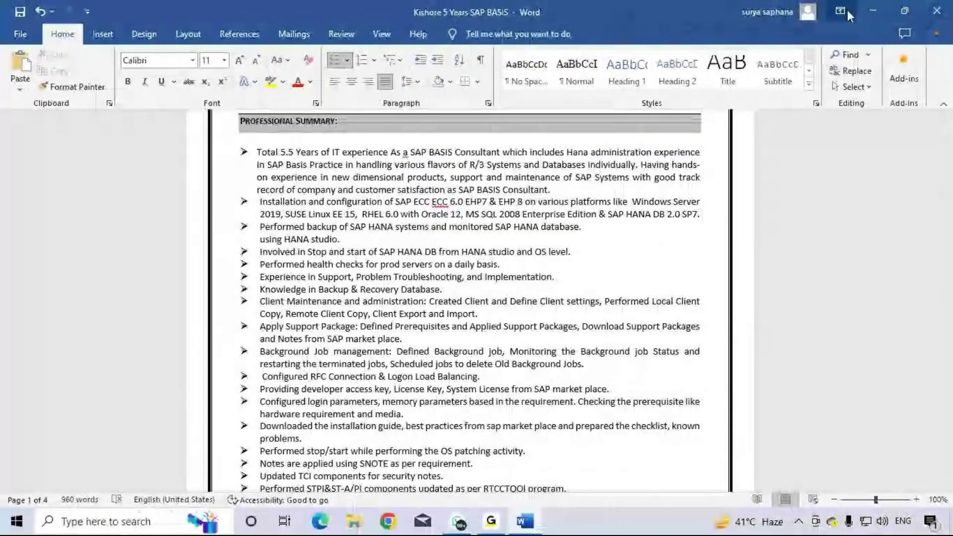
Minimise the resume and WhatsApp windows, then bring up File Explorer
left_click(844, 8)
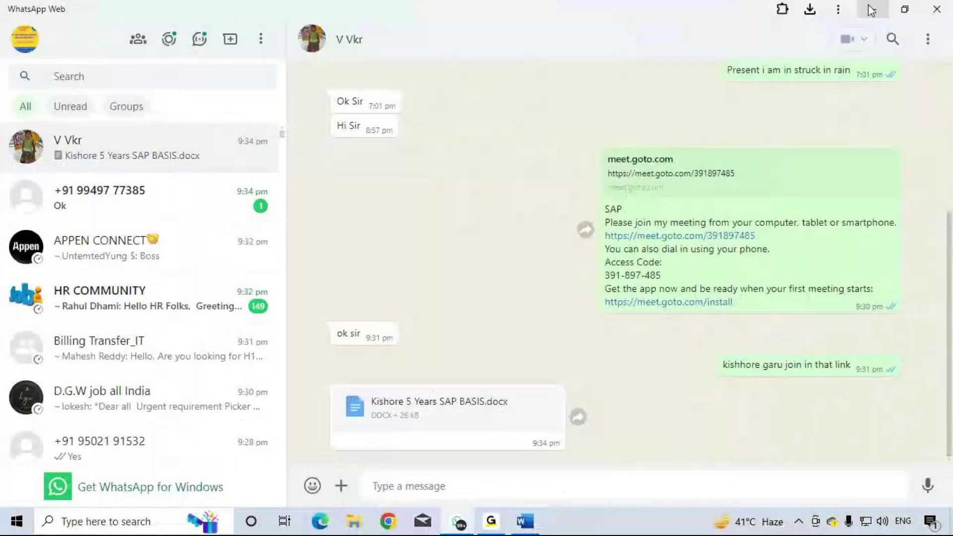
left_click(870, 8)
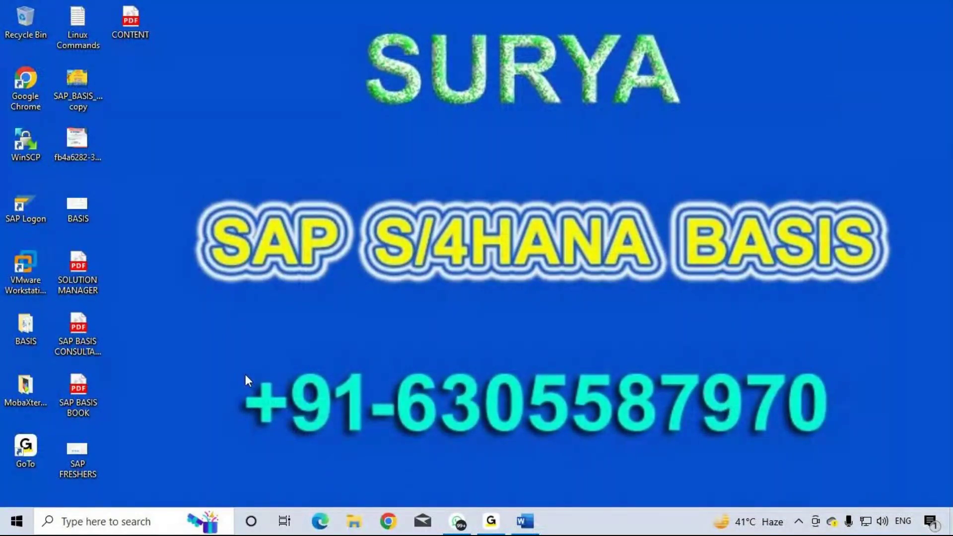
left_click(354, 522)
Open This PC's properties to view the Intel Core i5-3470 3.20 GHz processor and 16.0 GB RAM
right_click(53, 262)
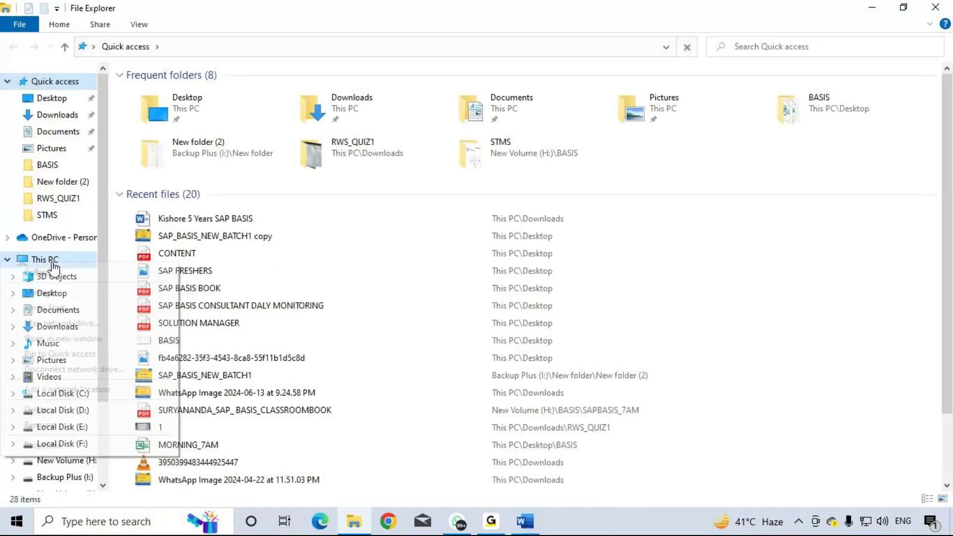
left_click(94, 443)
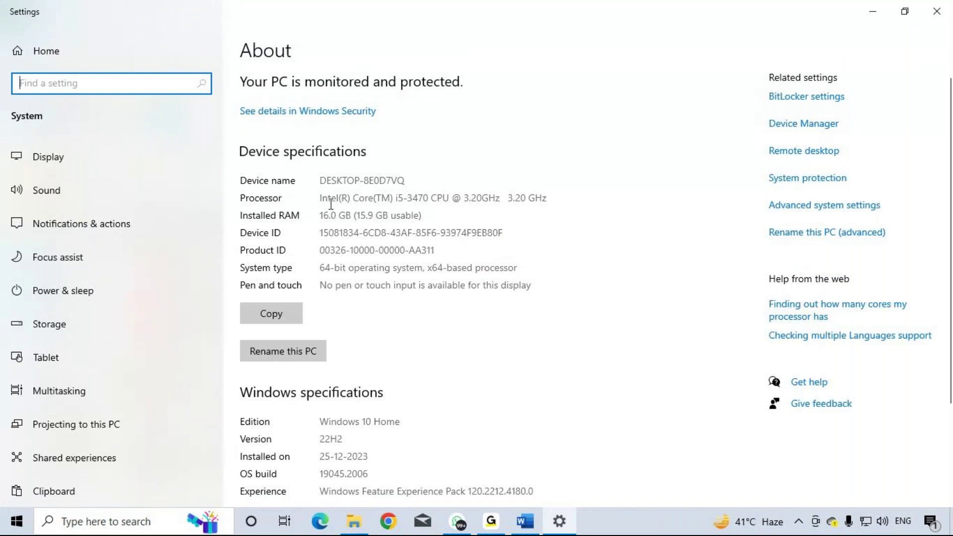
left_click_drag(312, 205, 513, 192)
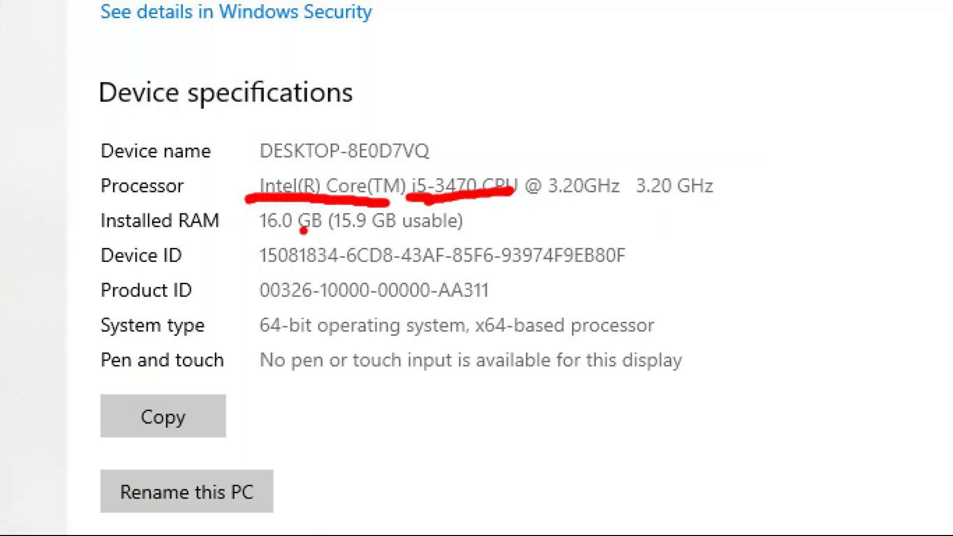